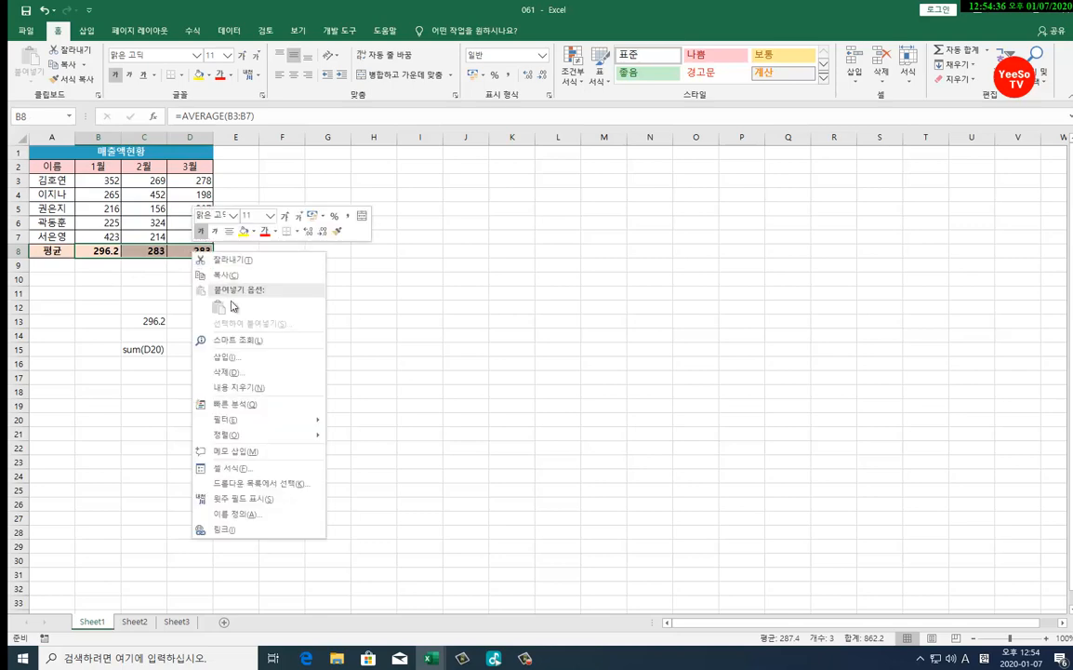
# Clear the average formulas from B8:D8 and check the AVERAGE formula with typed numbers in C13.
pyautogui.click(223, 361)
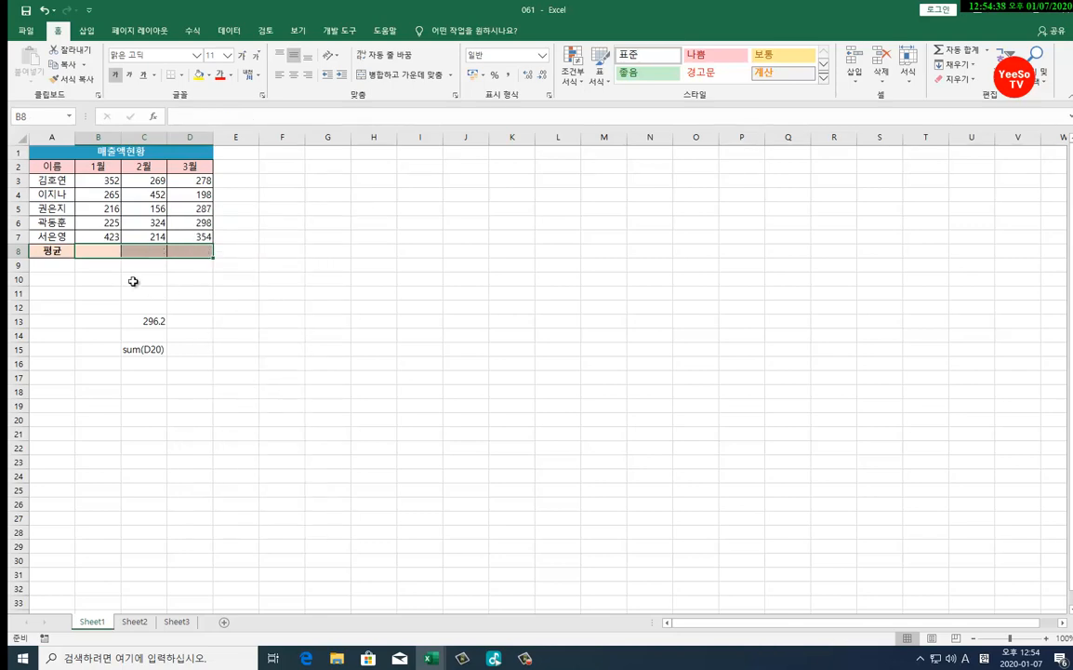
pyautogui.click(109, 251)
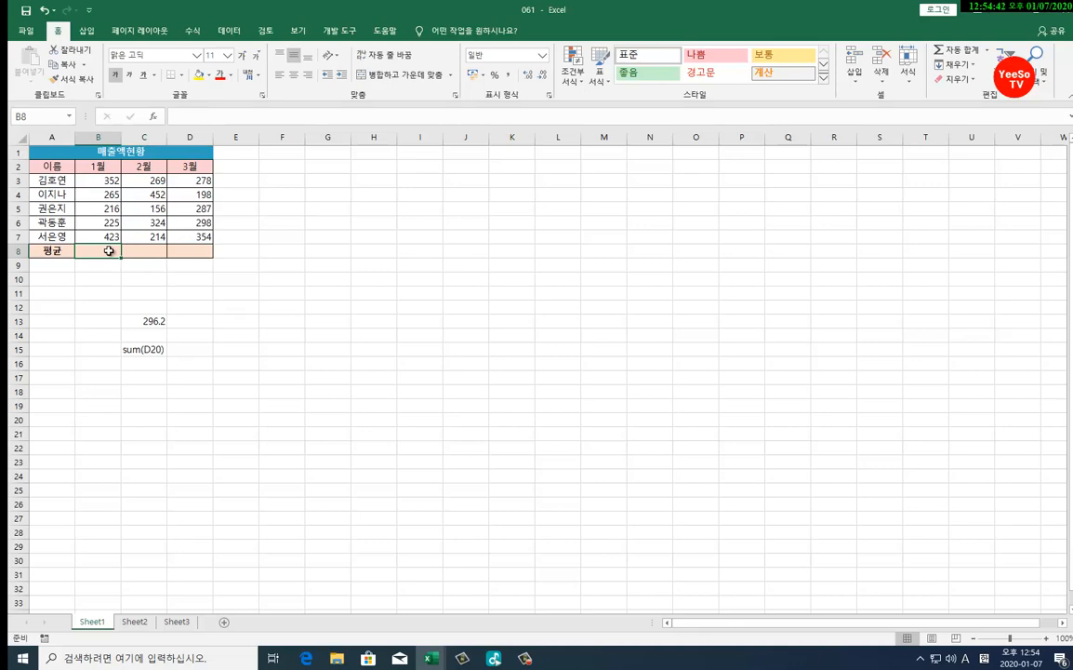
pyautogui.click(142, 320)
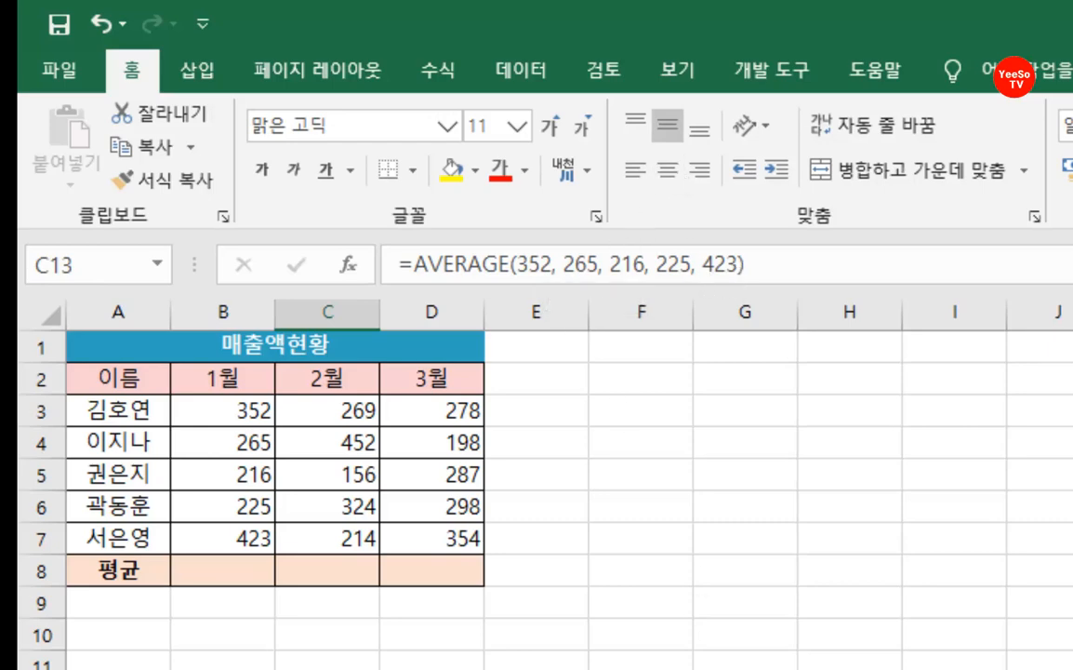
pyautogui.click(641, 668)
# Enter the formula =AVERAGE(B3:B7) in B8 to average the 1월 sales.
pyautogui.click(230, 582)
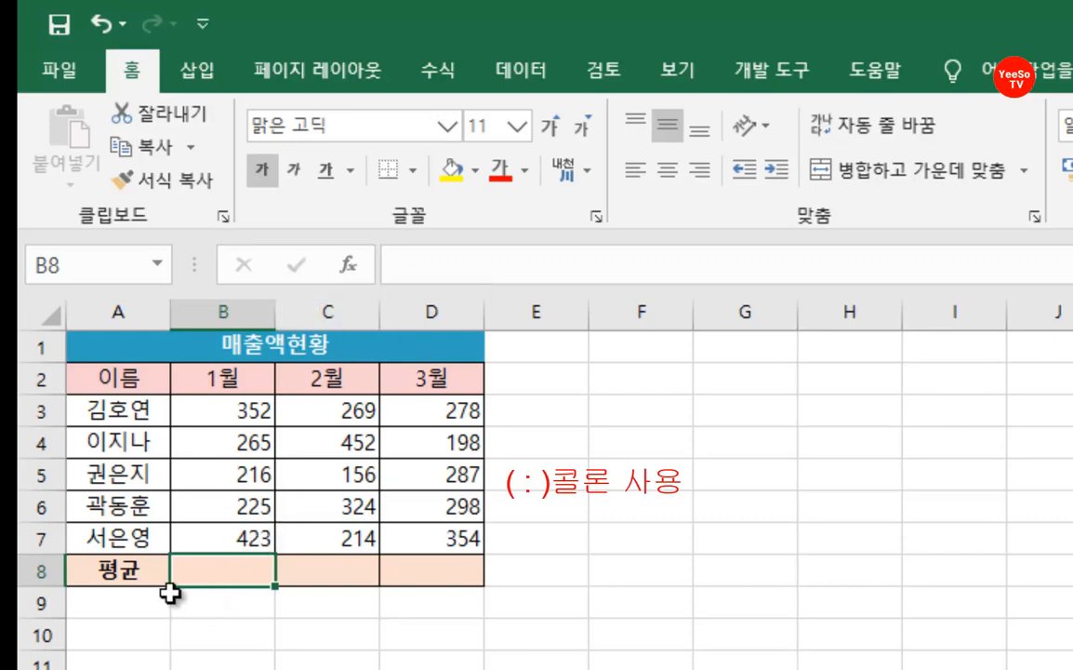
pyautogui.write('=')
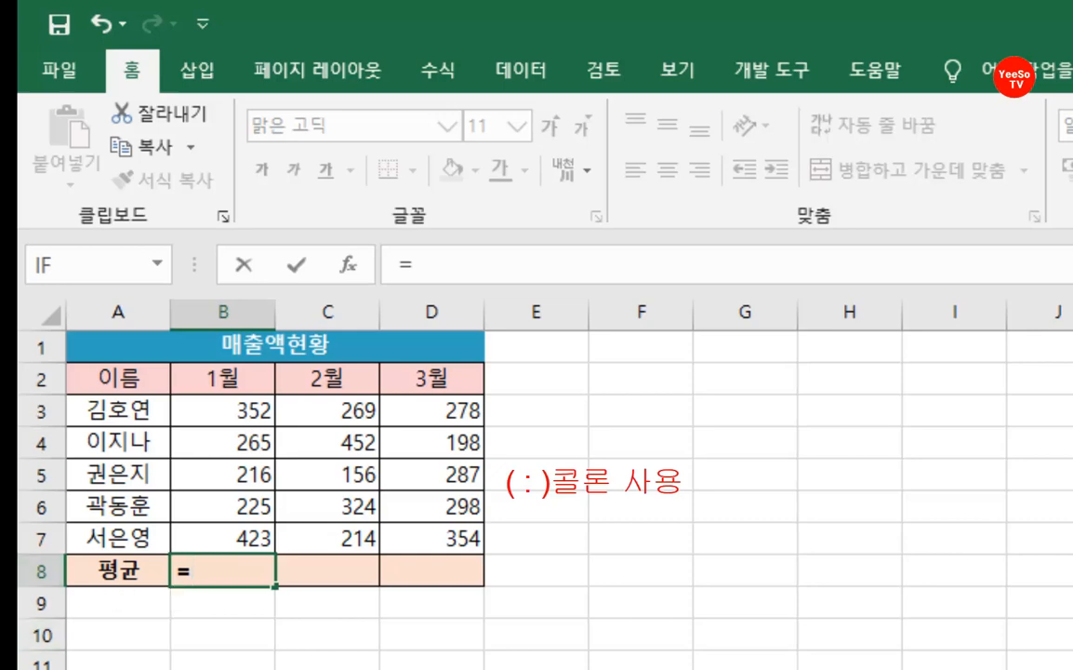
pyautogui.write('a')
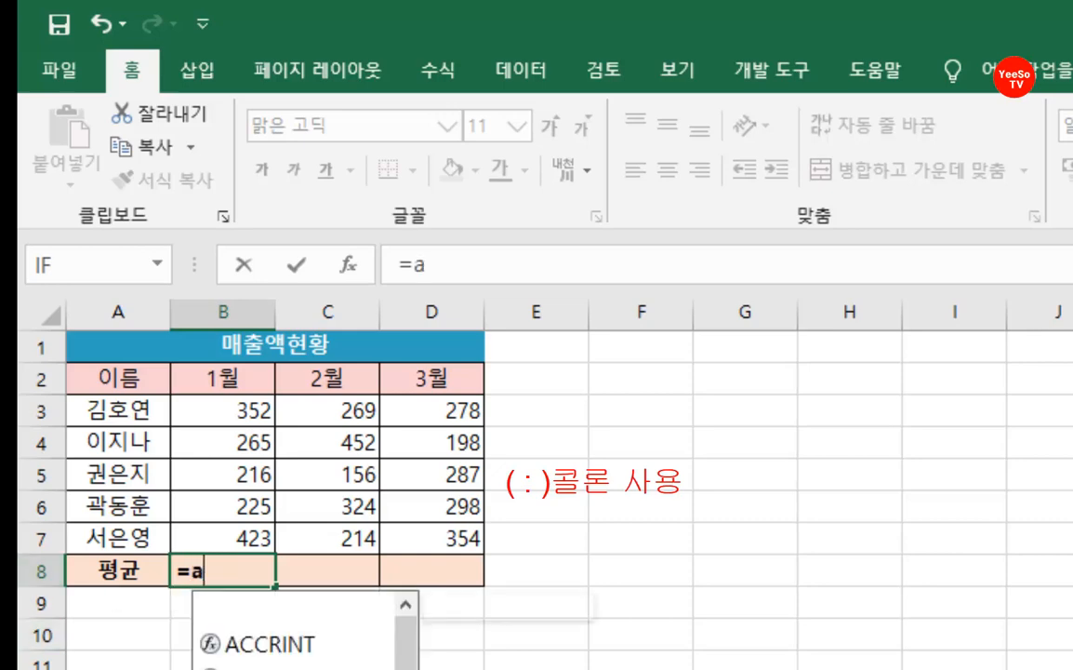
pyautogui.write('v')
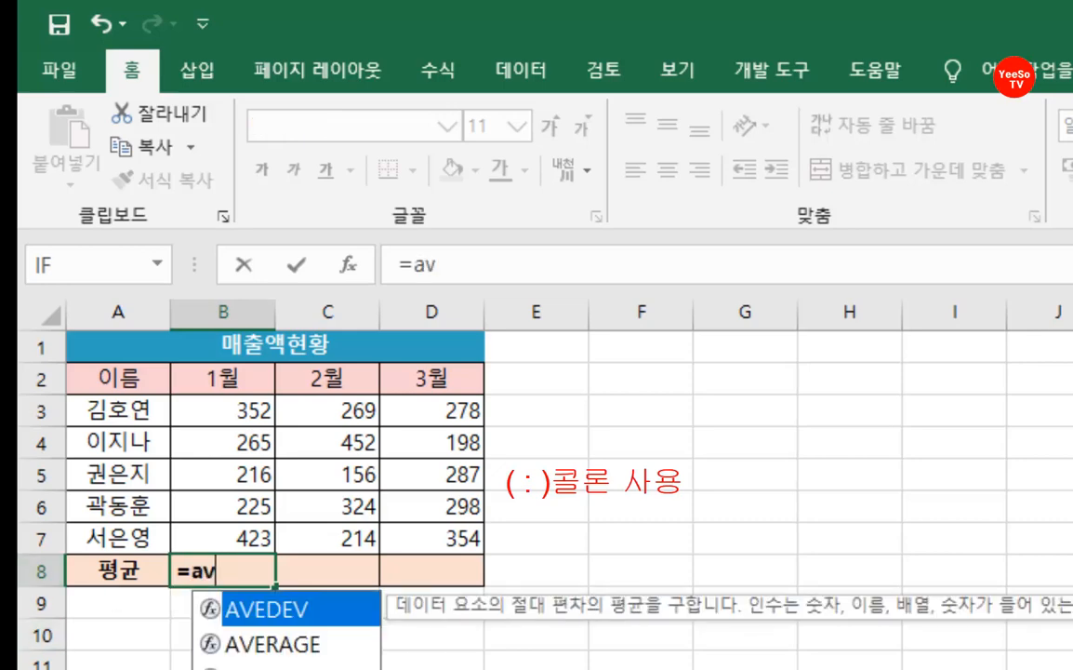
pyautogui.doubleClick(267, 644)
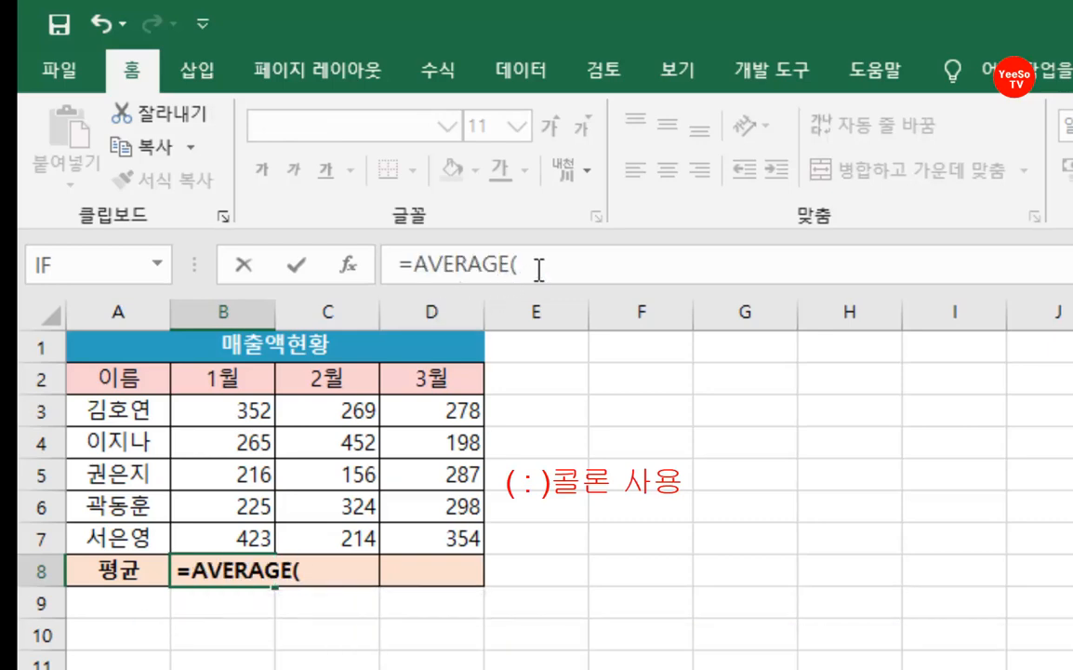
pyautogui.moveTo(258, 412); pyautogui.dragTo(257, 532)
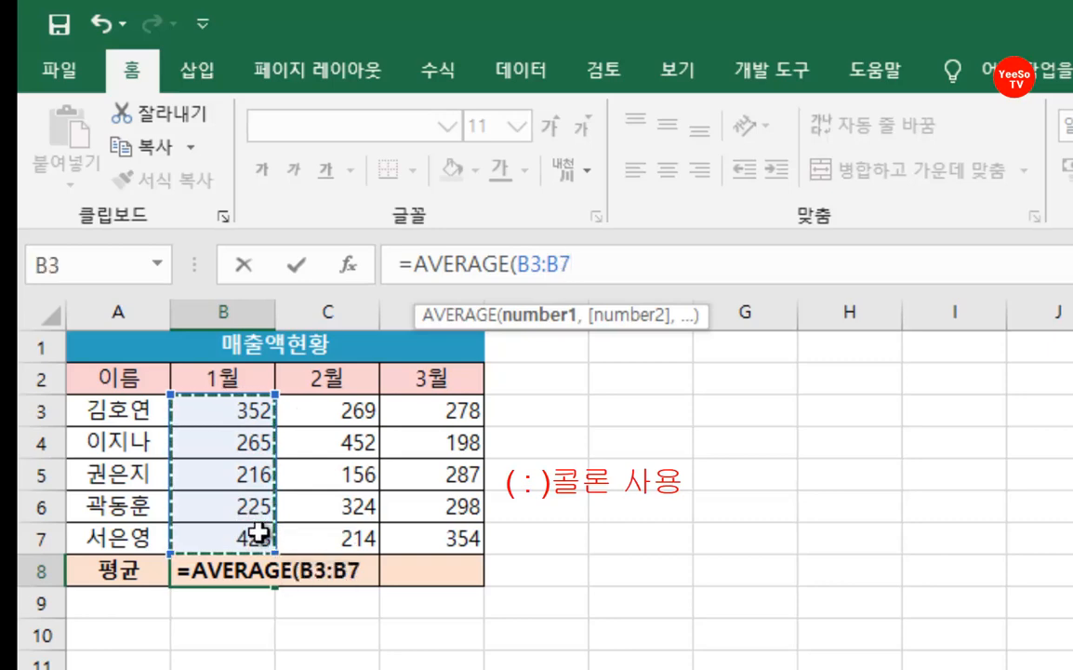
pyautogui.write(')')
pyautogui.press('Return')
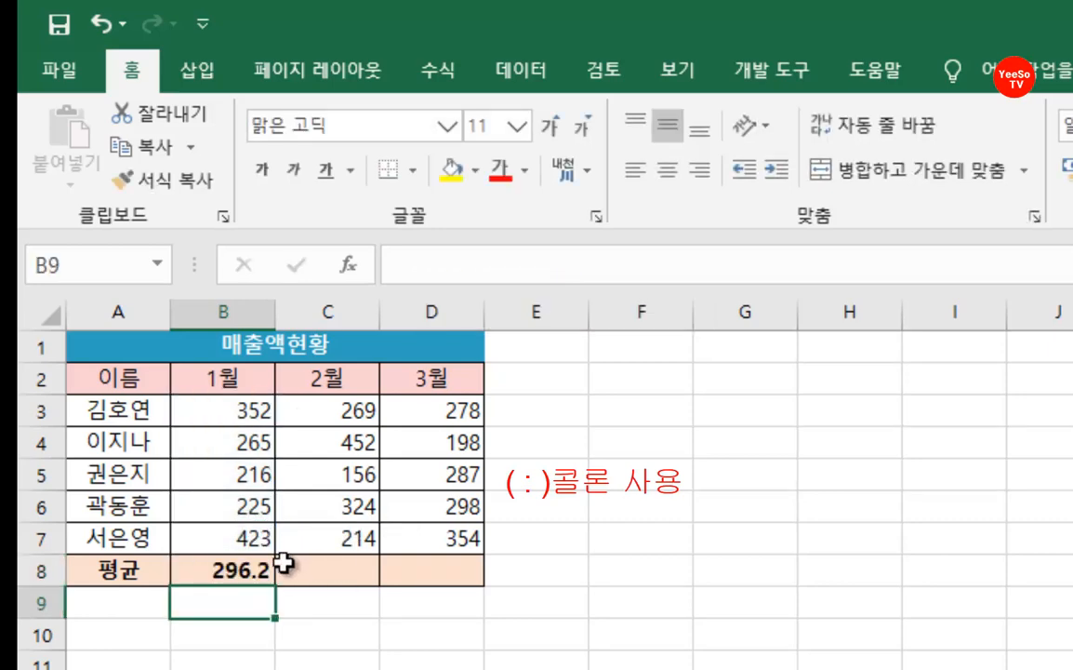
# Copy the average formula from B8 across to C8:D8 for 2월 and 3월.
pyautogui.click(227, 570)
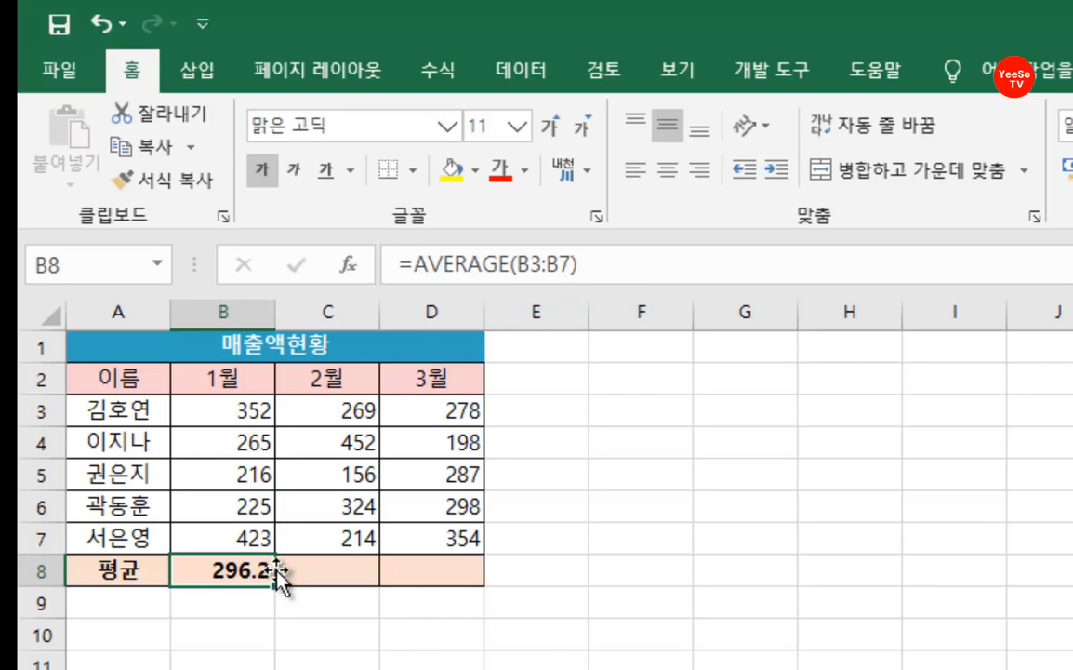
pyautogui.moveTo(244, 413); pyautogui.dragTo(242, 533)
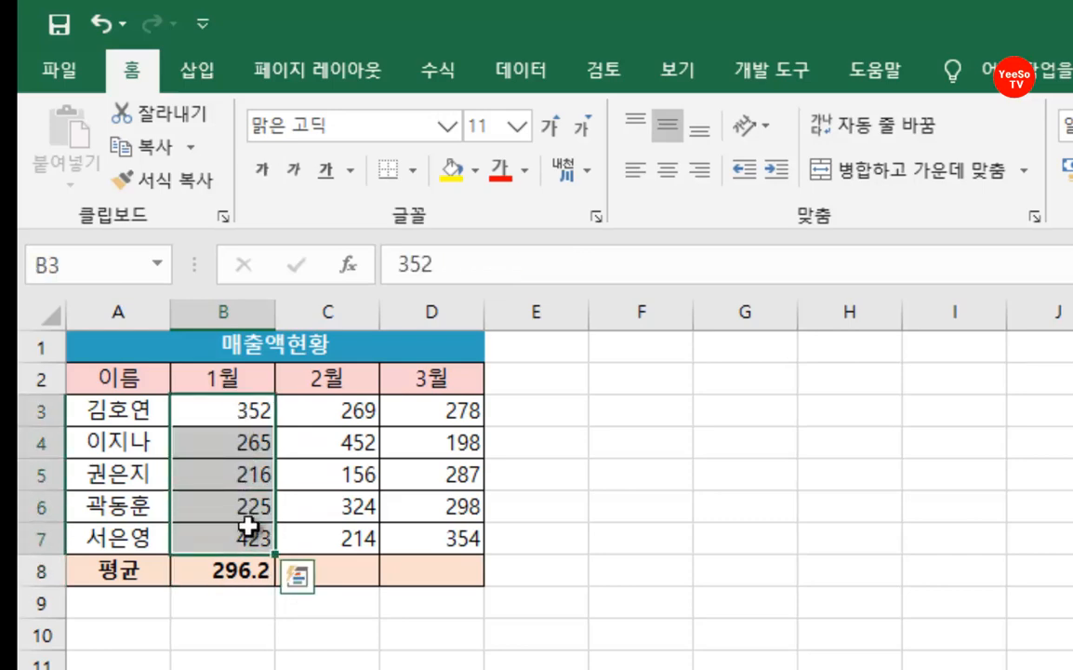
pyautogui.click(243, 572)
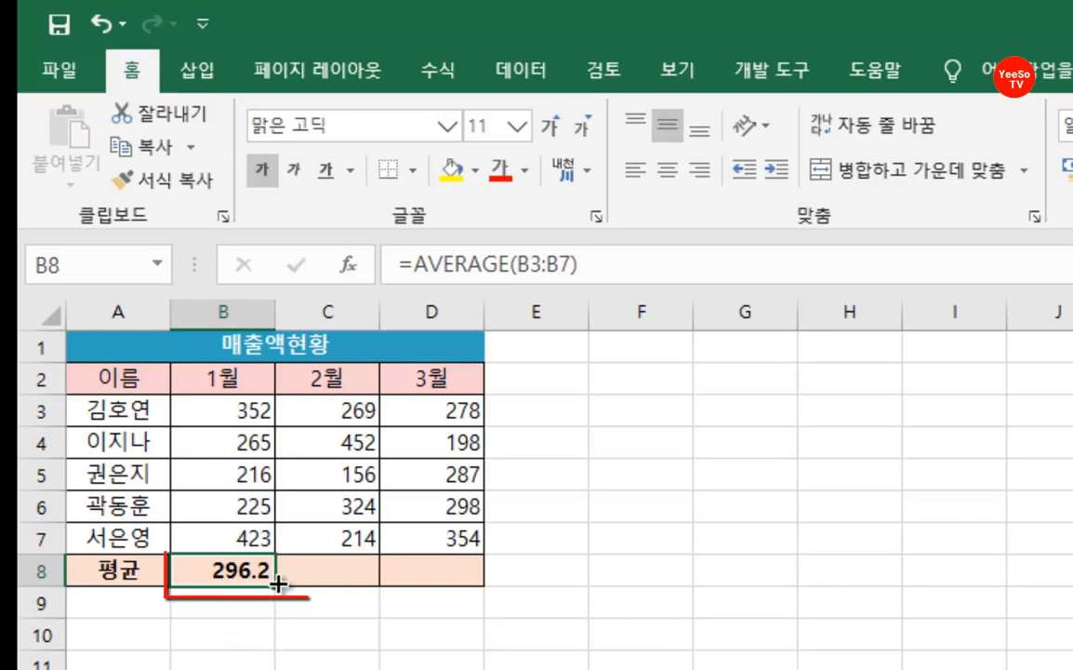
pyautogui.moveTo(319, 583); pyautogui.dragTo(447, 590)
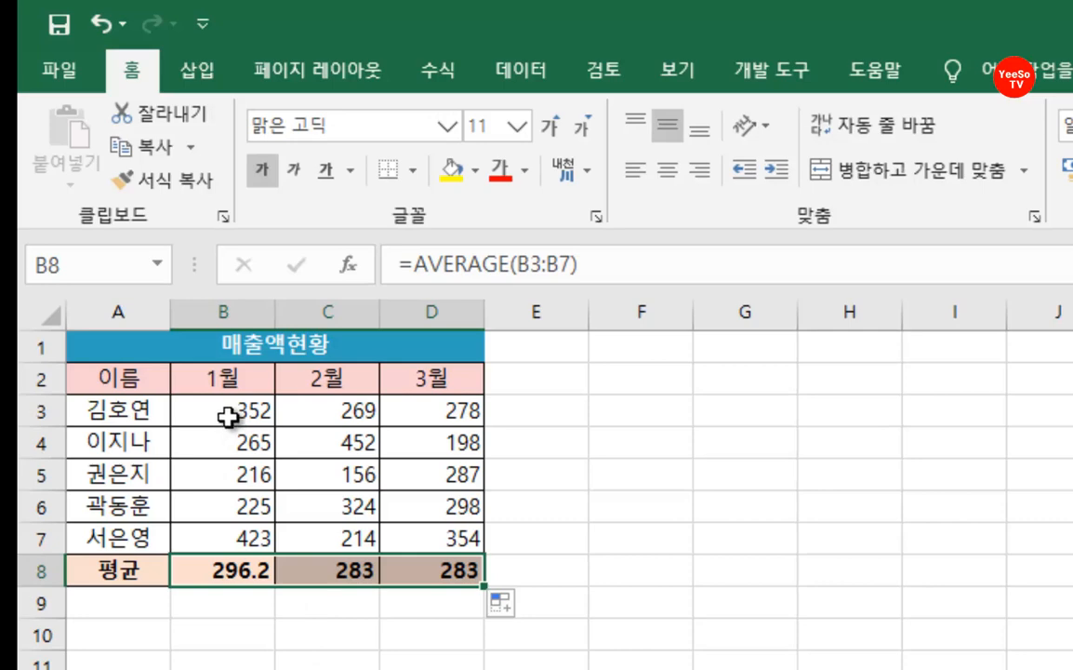
# Examine the source range B3:B7 and how the average formula in B8 carries over to D8.
pyautogui.moveTo(228, 418); pyautogui.dragTo(230, 535)
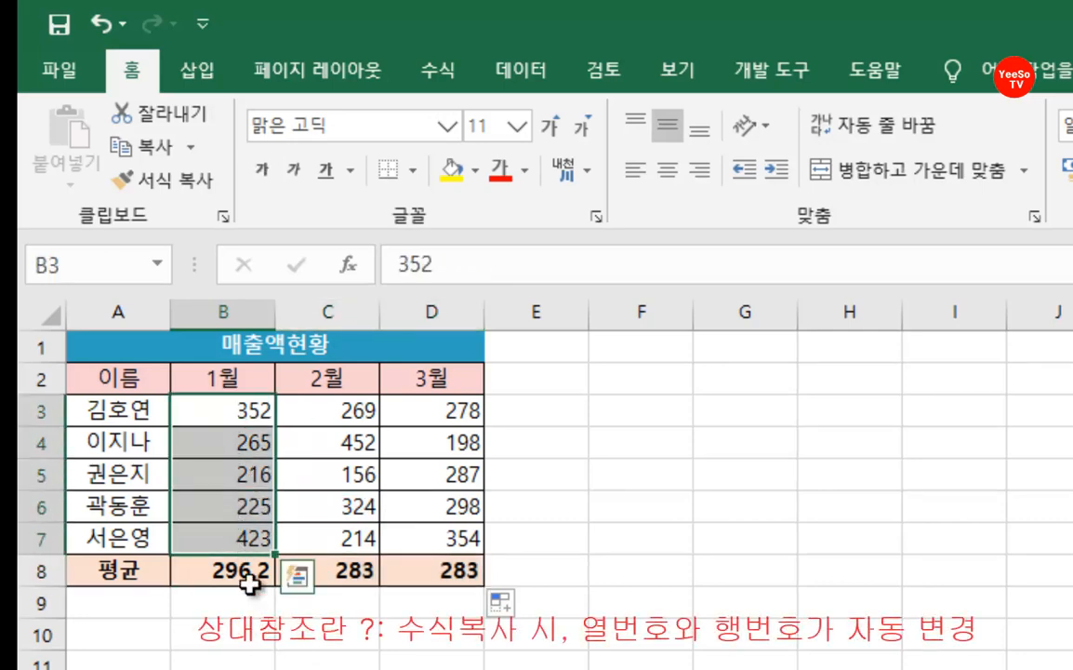
pyautogui.click(235, 668)
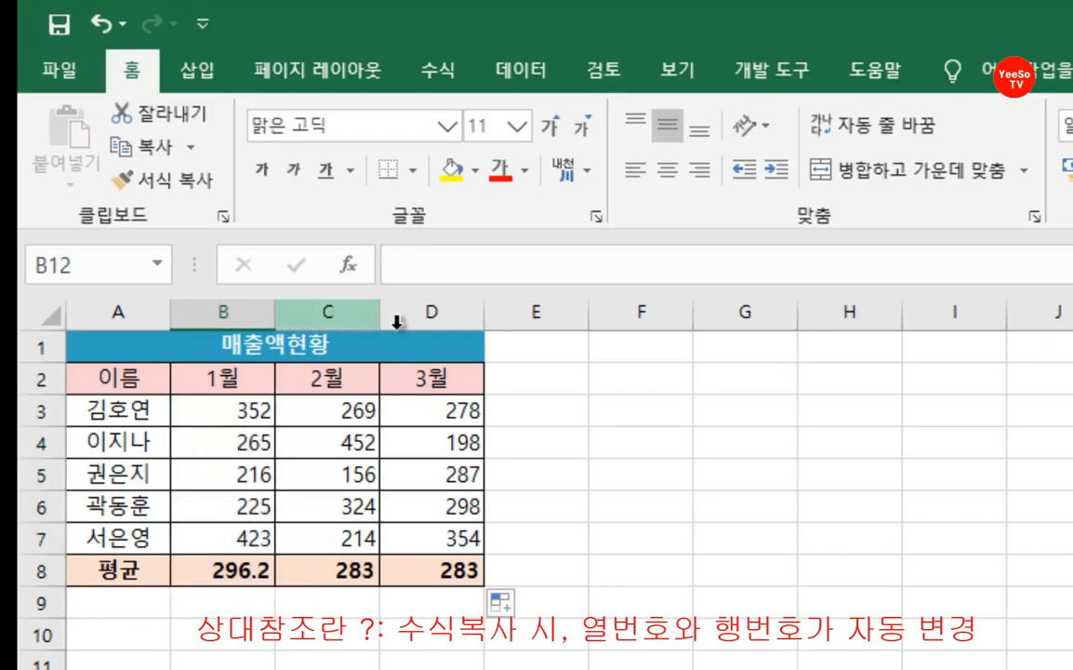
pyautogui.click(205, 570)
pyautogui.moveTo(263, 577); pyautogui.dragTo(478, 583)
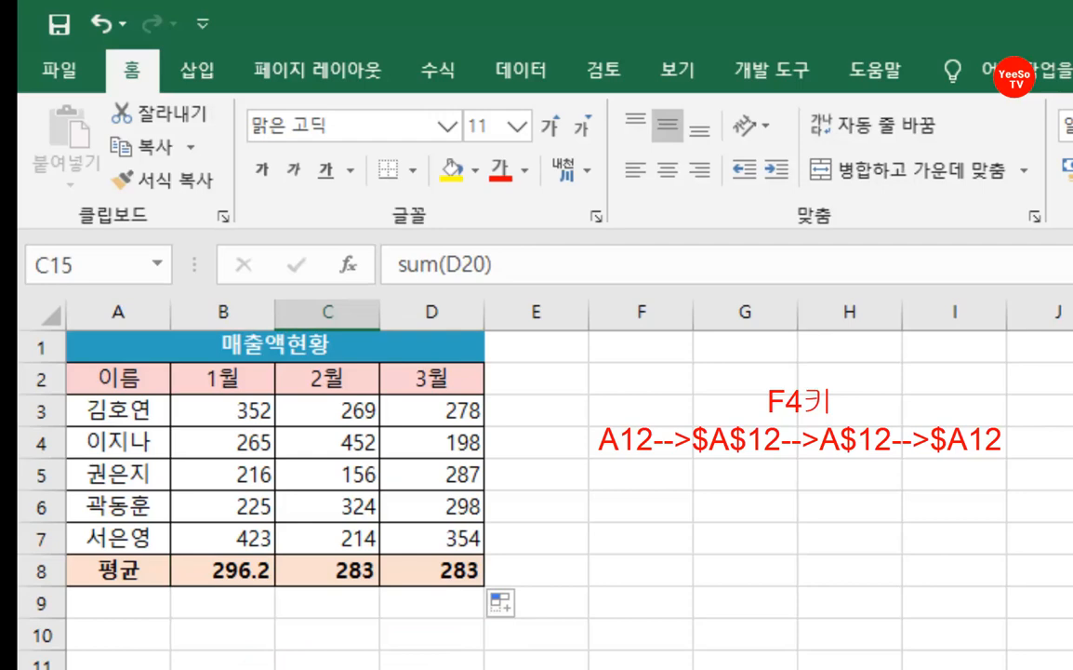
# Turn the text in C15 into =sum(D20) and cycle the D20 reference through its absolute and mixed forms, ending at D$20.
pyautogui.click(118, 669)
pyautogui.doubleClick(327, 668)
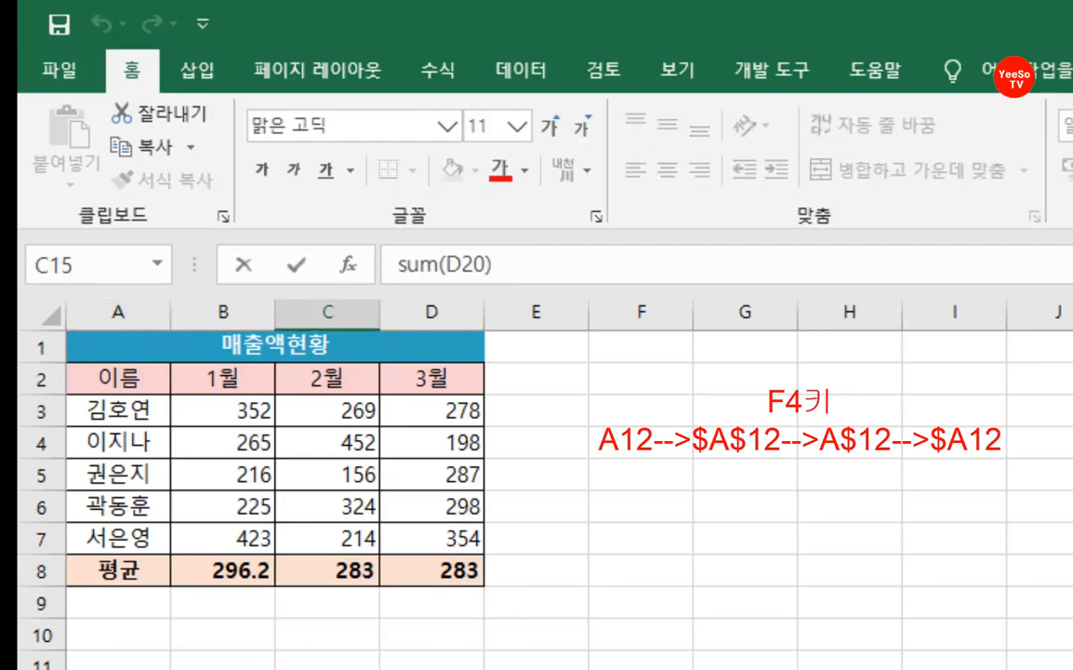
pyautogui.write('=')
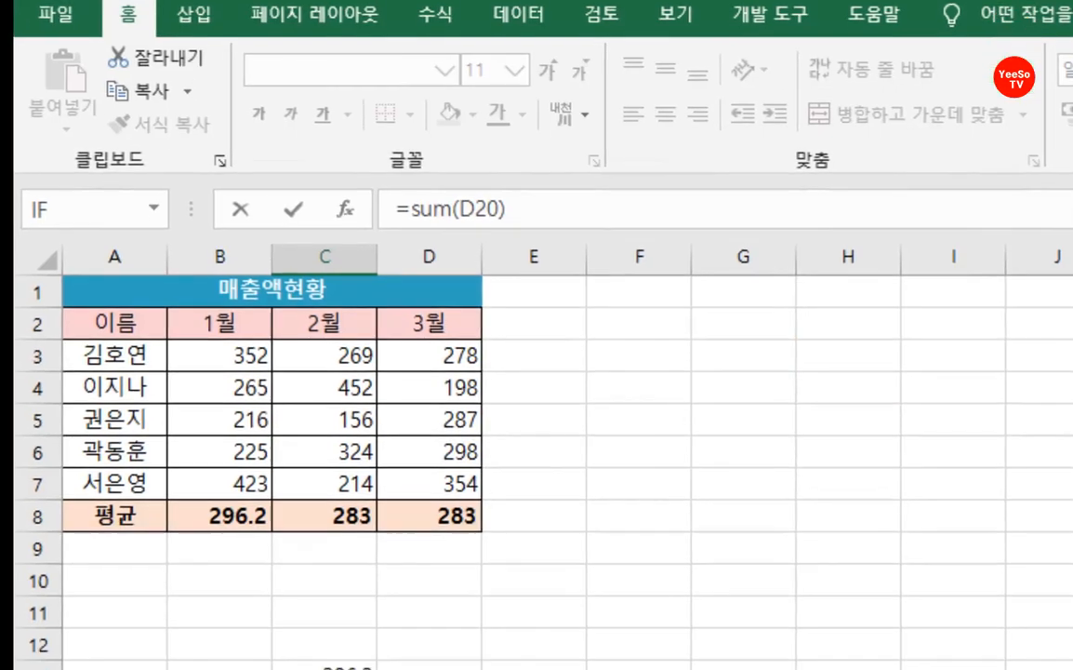
pyautogui.press('F4')
pyautogui.press('F4')
pyautogui.press('F4')
pyautogui.press('F4')
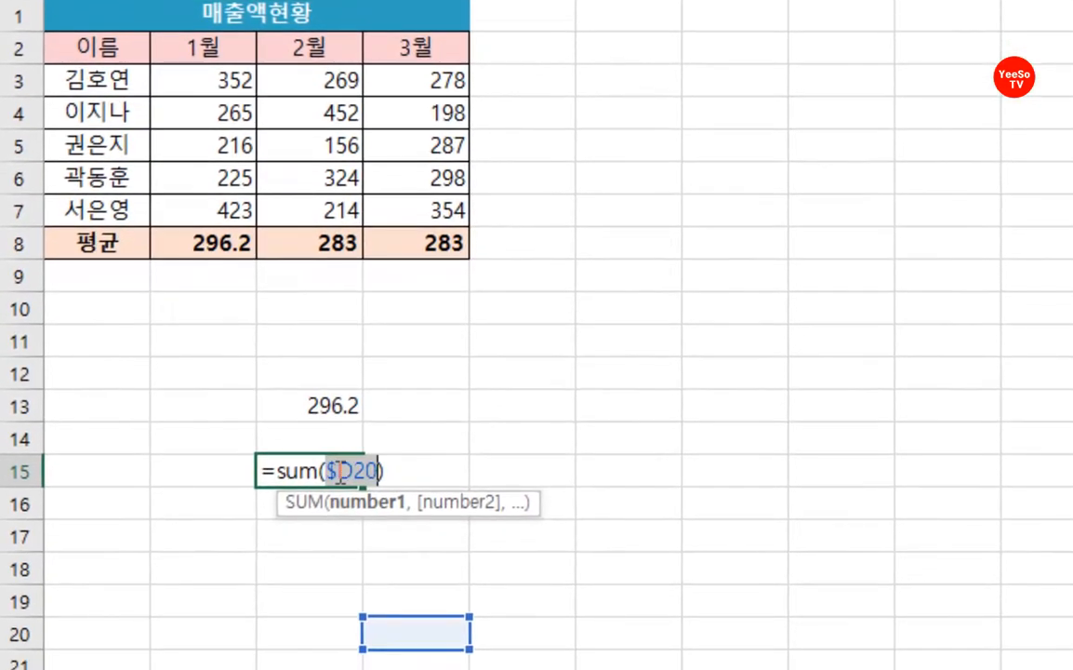
pyautogui.press('F4')
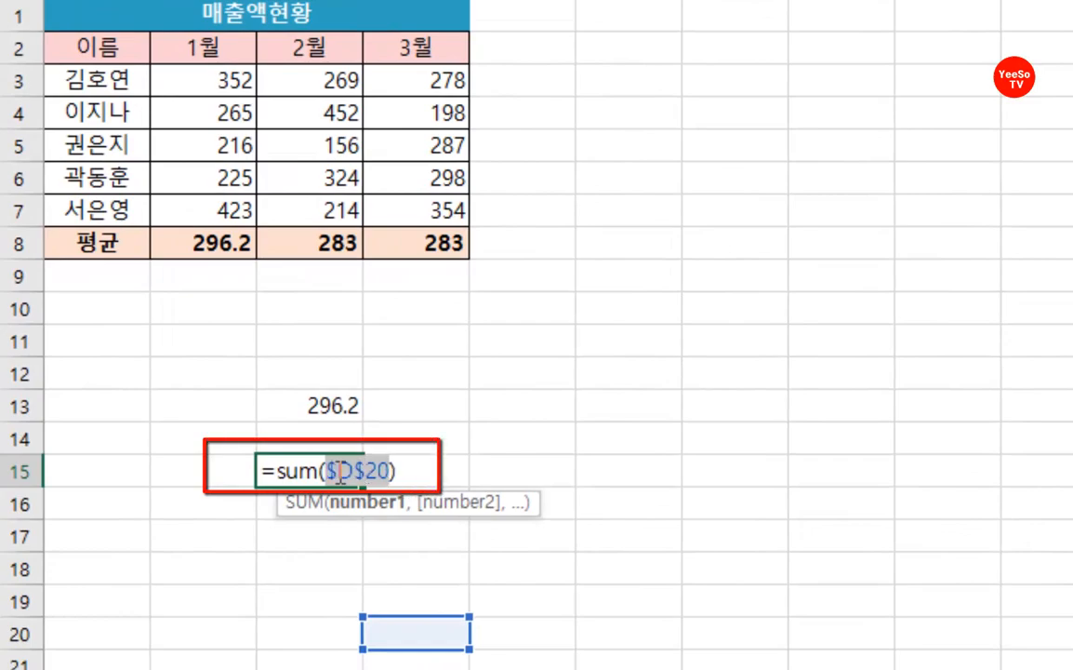
pyautogui.press('F4')
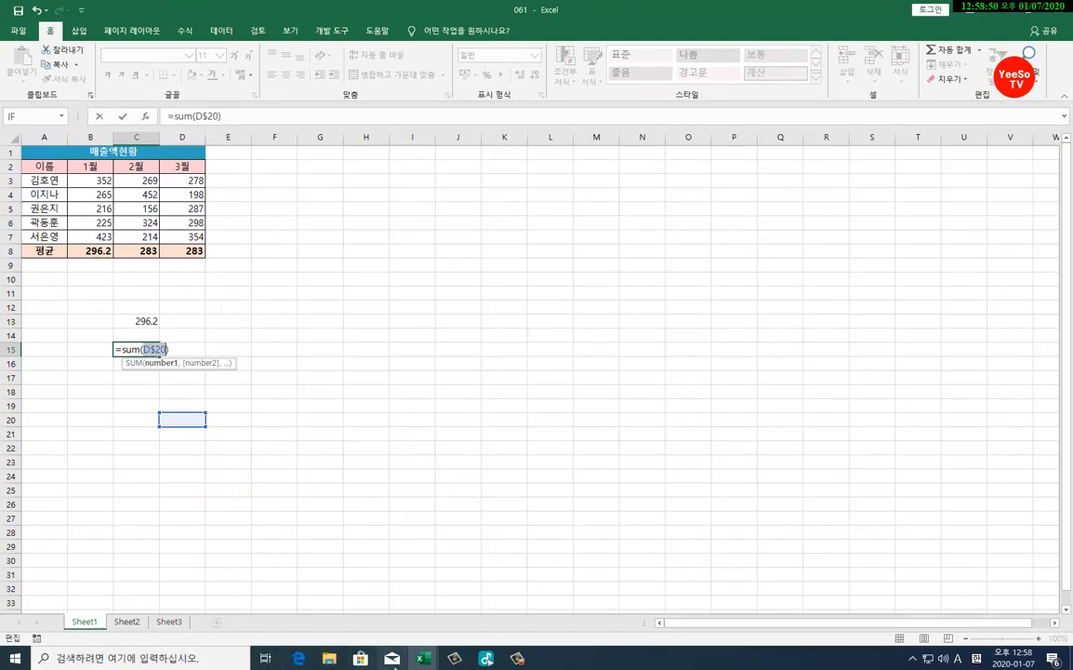
pyautogui.moveTo(432, 660)
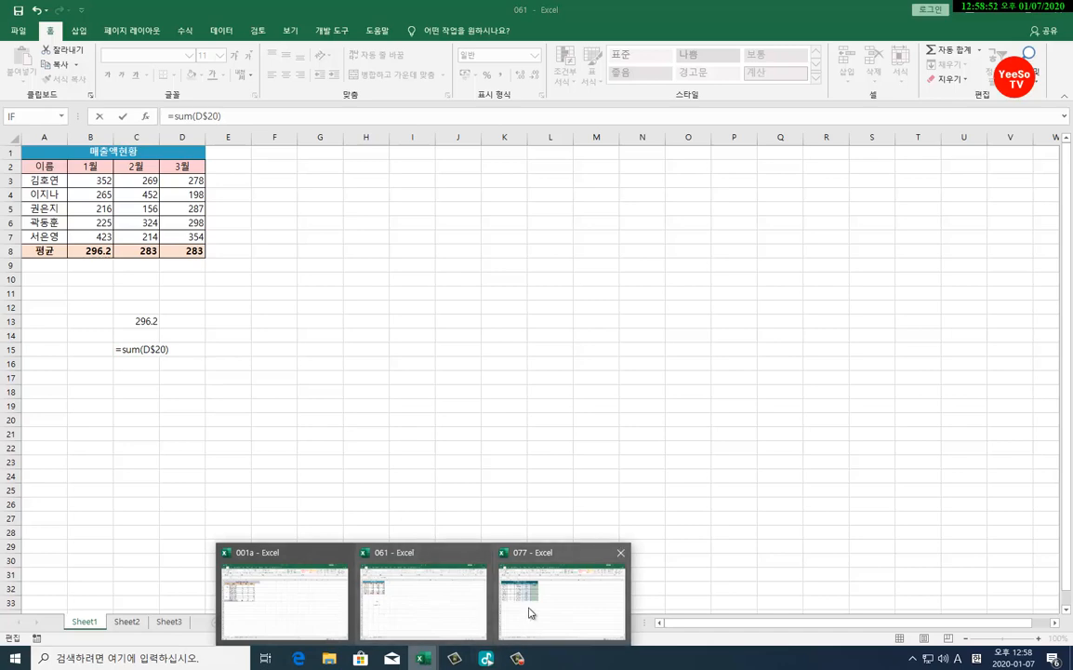
pyautogui.click(525, 595)
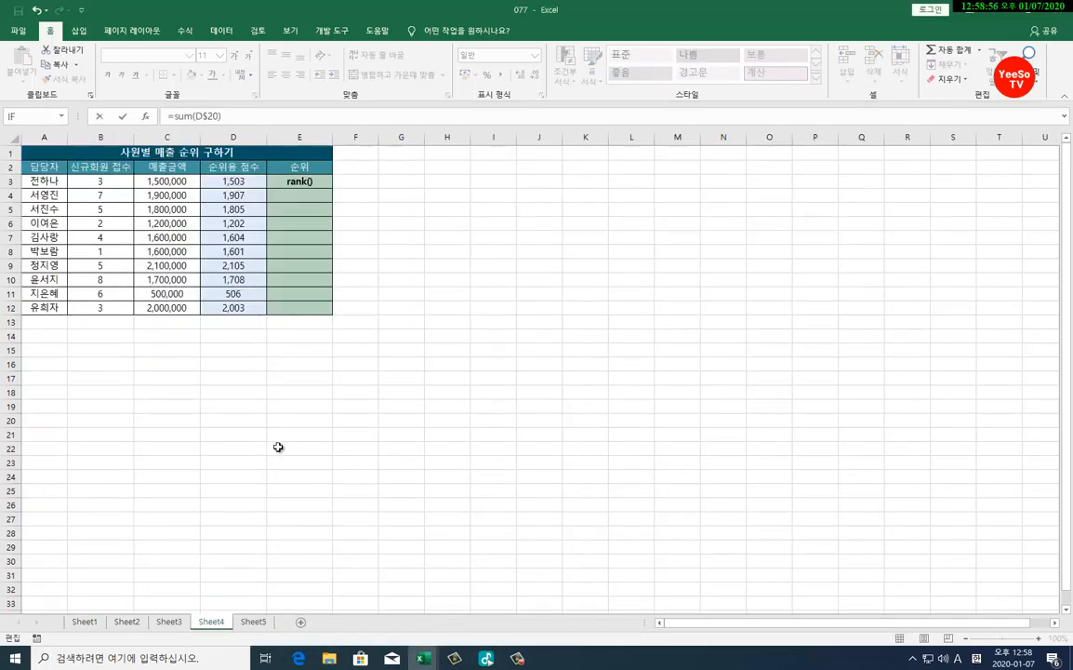
pyautogui.click(280, 179)
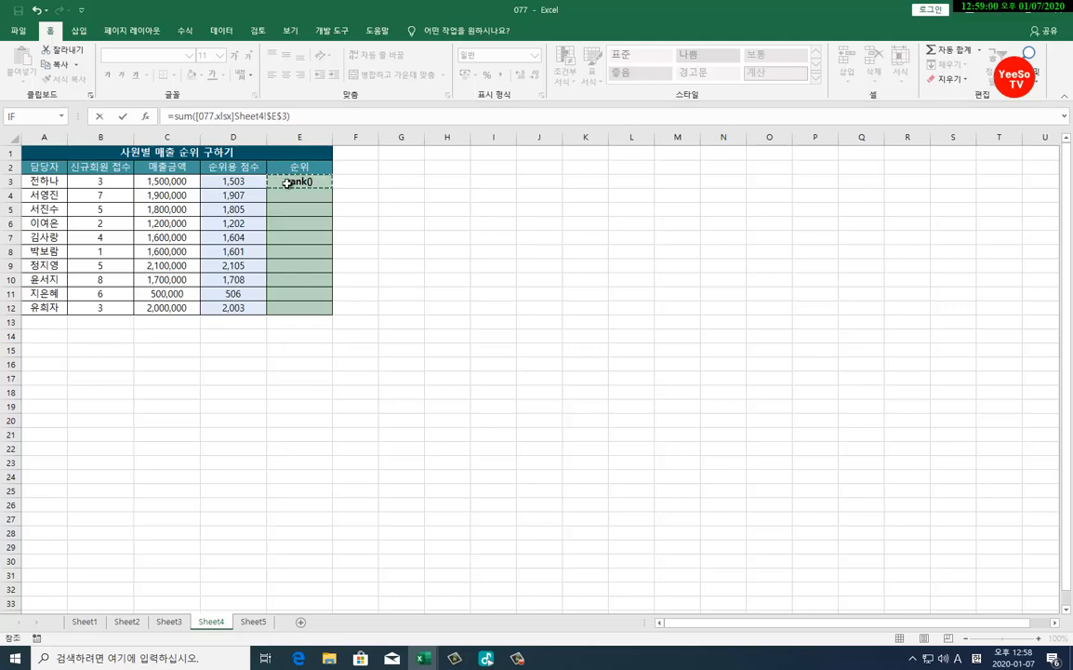
pyautogui.press('Escape')
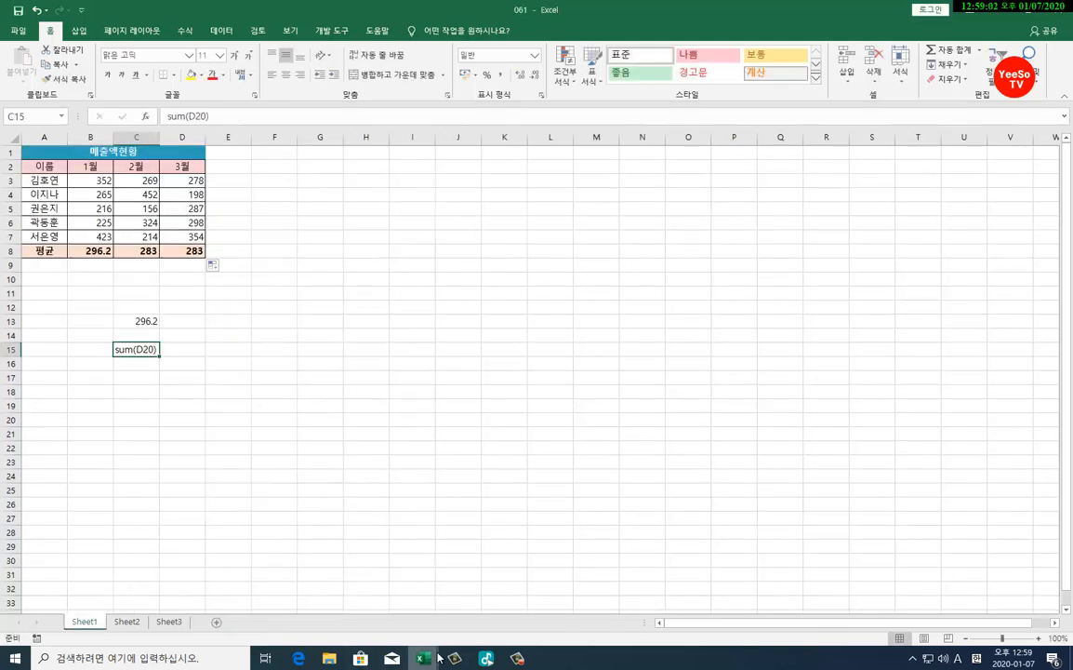
# Switch to workbook 077, turn the text in E3 into the formula =rank(), and open its function arguments.
pyautogui.moveTo(433, 662)
pyautogui.click(507, 609)
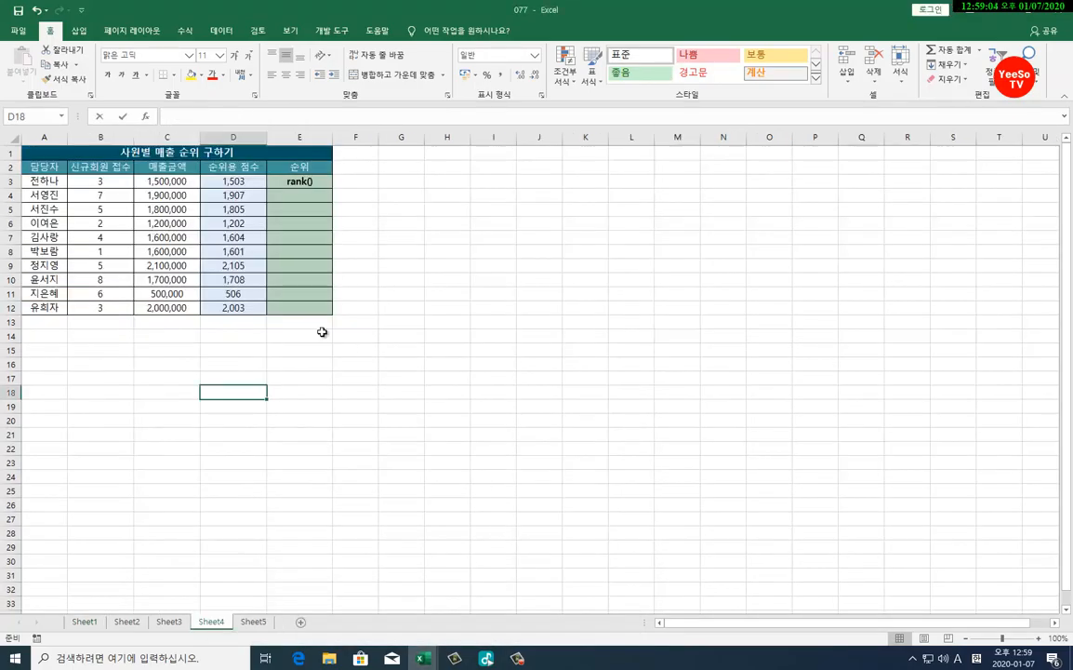
pyautogui.doubleClick(291, 181)
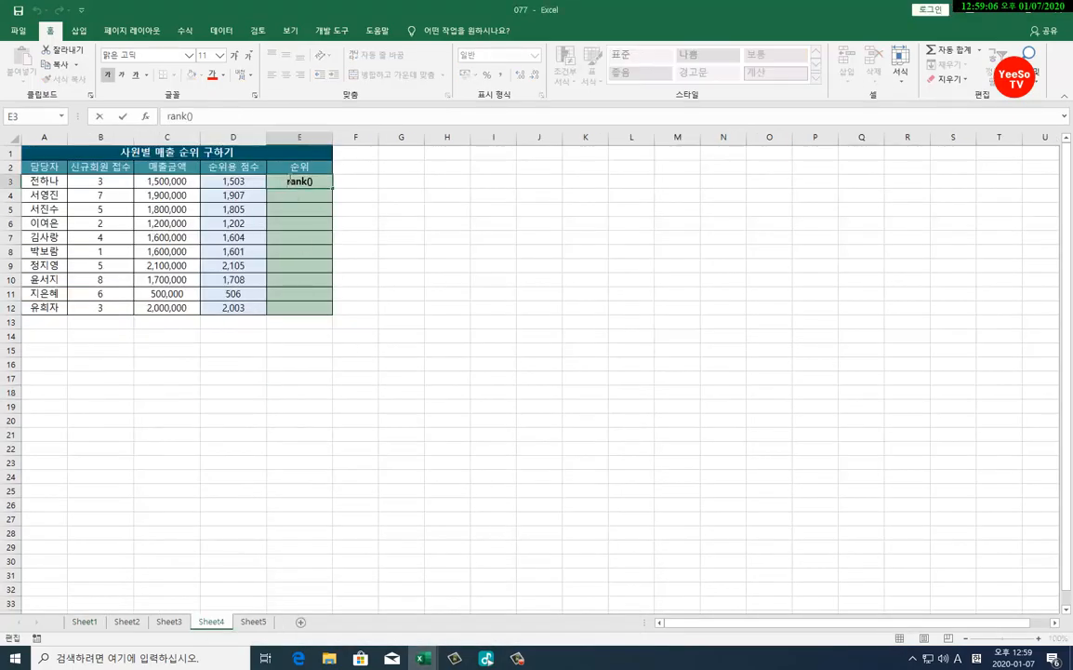
pyautogui.write('=')
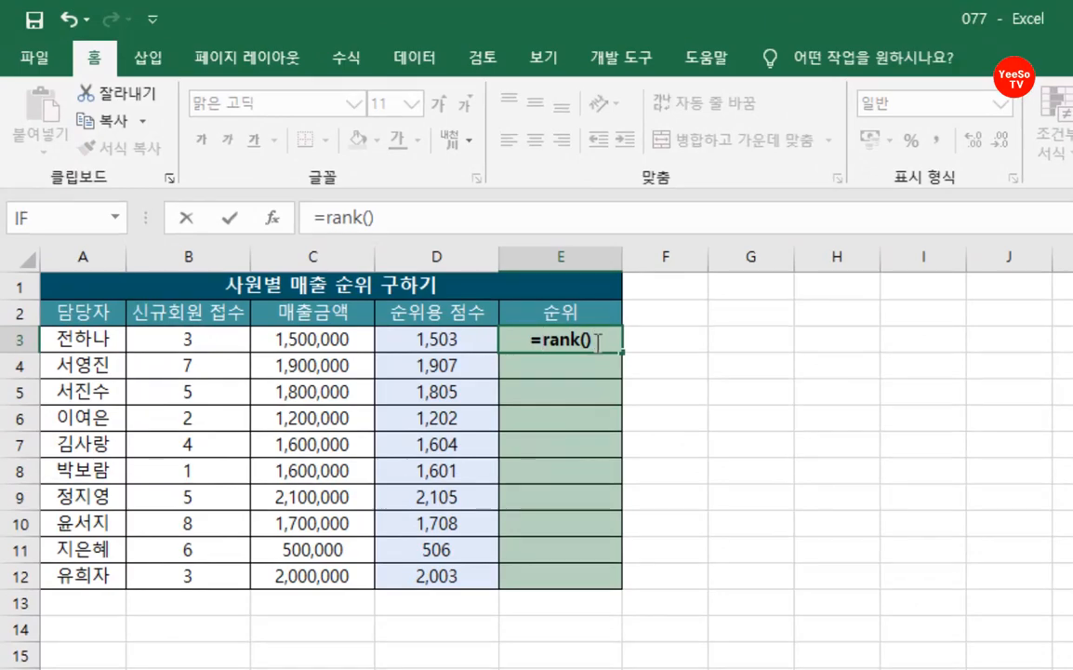
pyautogui.click(574, 341)
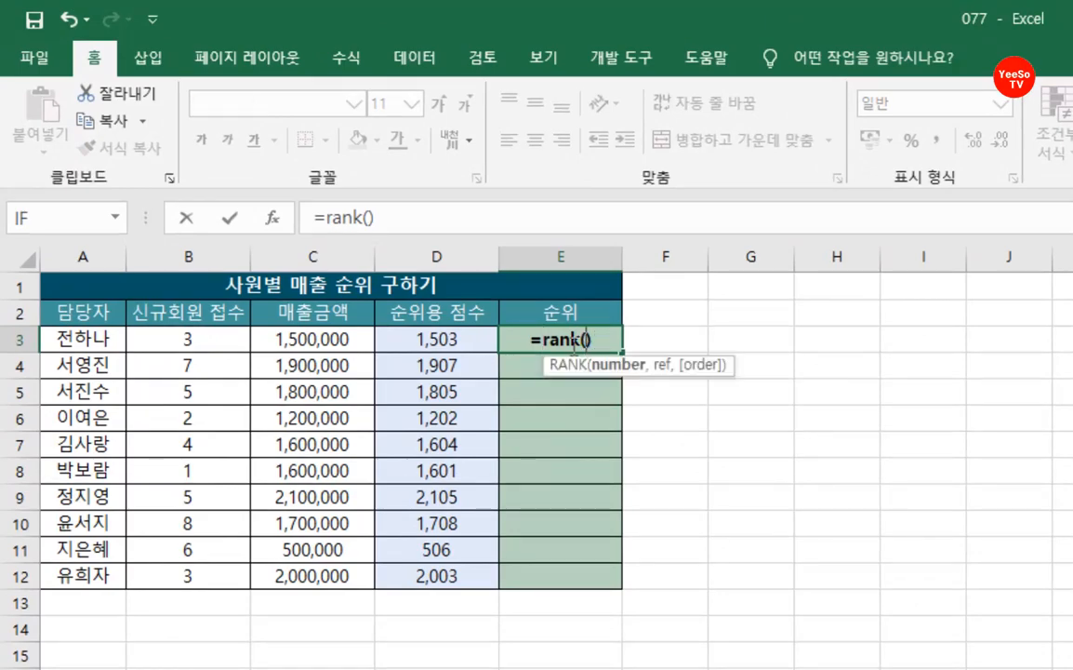
pyautogui.click(273, 218)
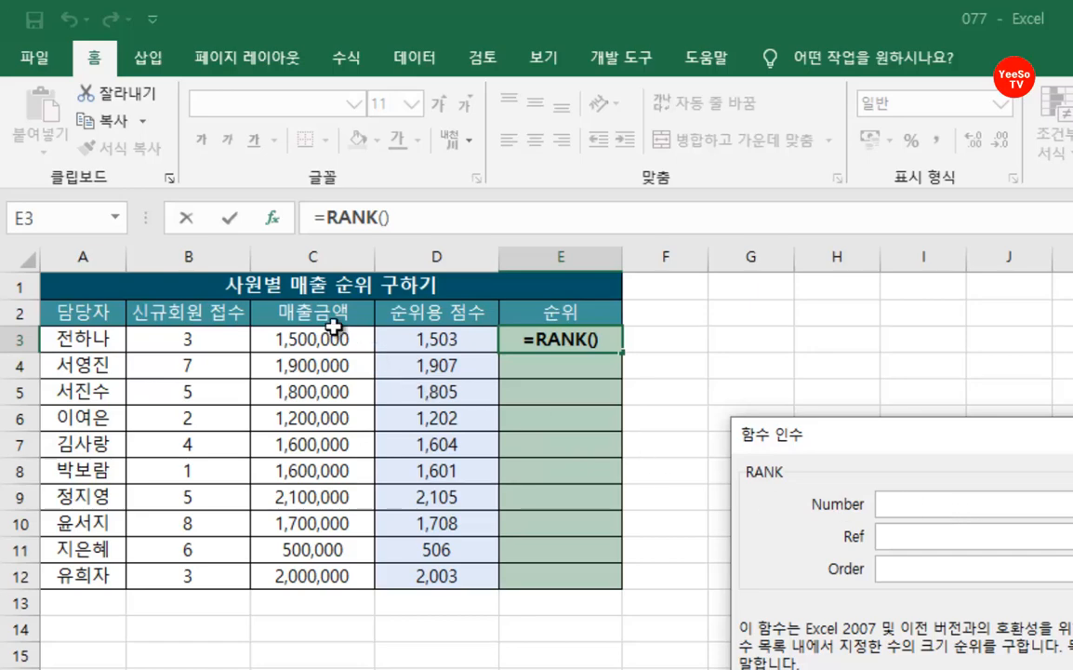
# Set the RANK arguments Number to D3 and Ref to D3:D12.
pyautogui.click(424, 338)
pyautogui.press('Tab')
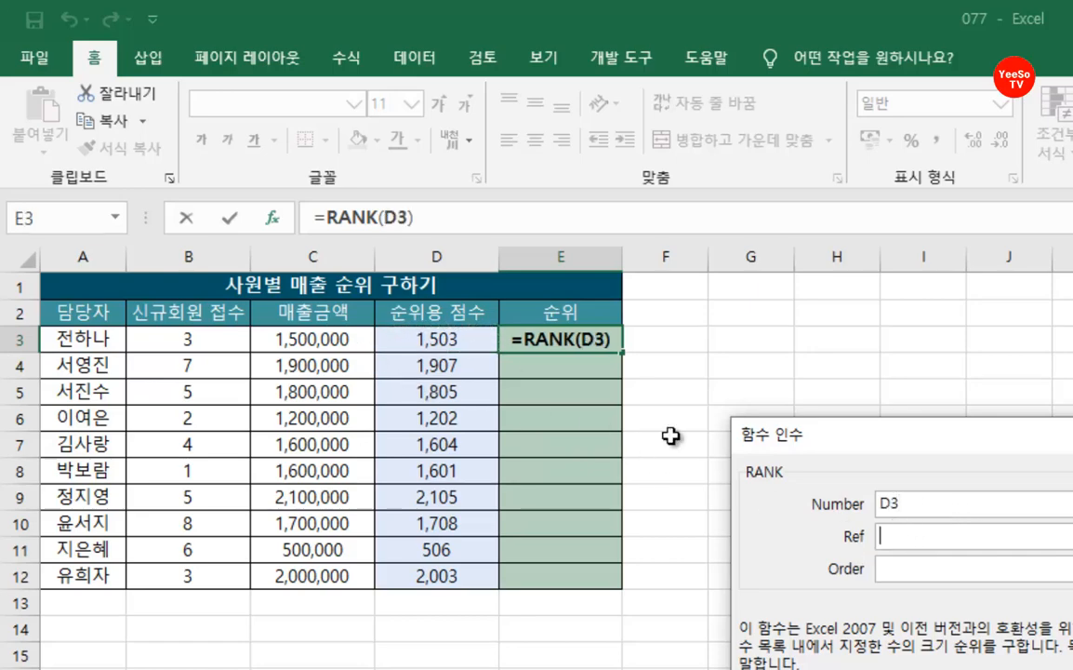
pyautogui.moveTo(444, 338); pyautogui.dragTo(472, 573)
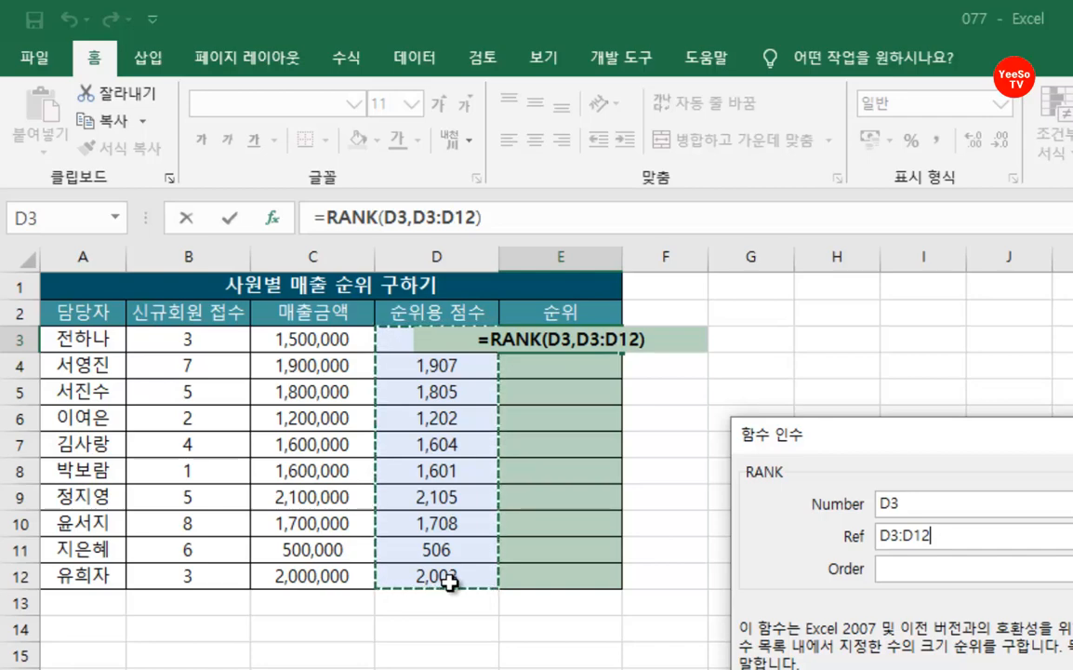
# Make the RANK Ref range absolute as $D$3:$D$12, accept the formula in E3 and fill it down to E12.
pyautogui.click(890, 536)
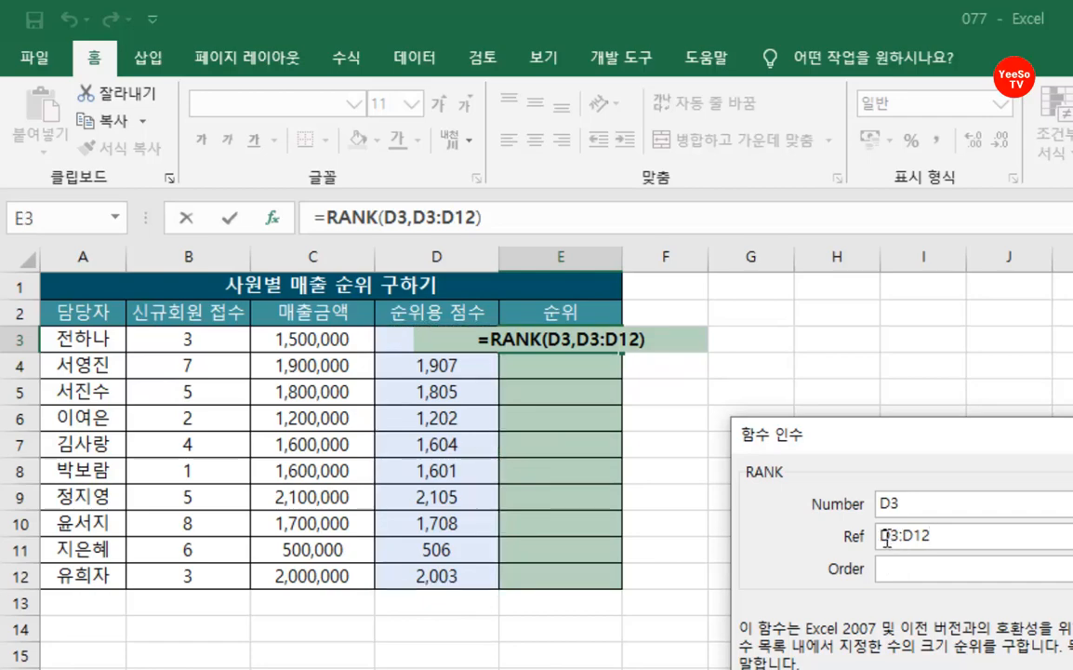
pyautogui.press('F4')
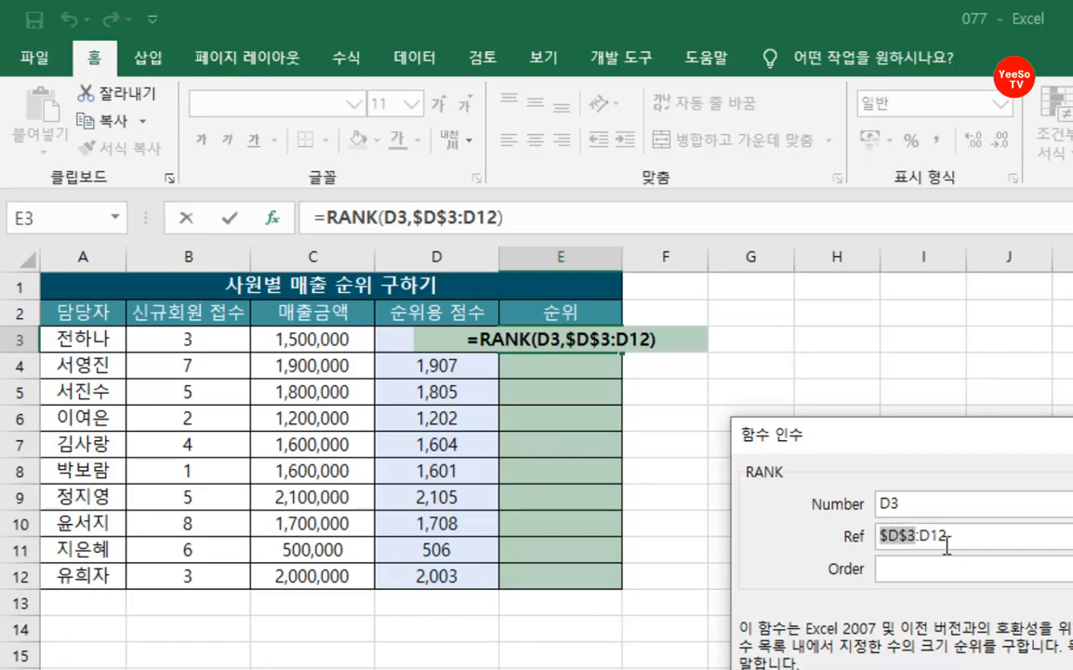
pyautogui.click(958, 538)
pyautogui.press('F4')
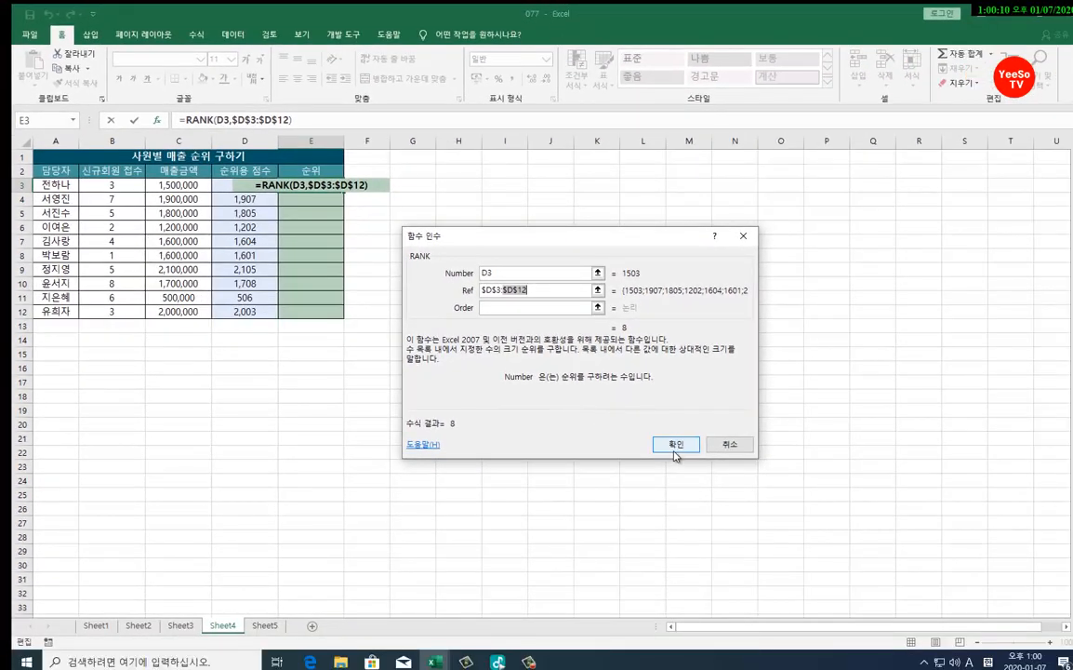
pyautogui.click(674, 447)
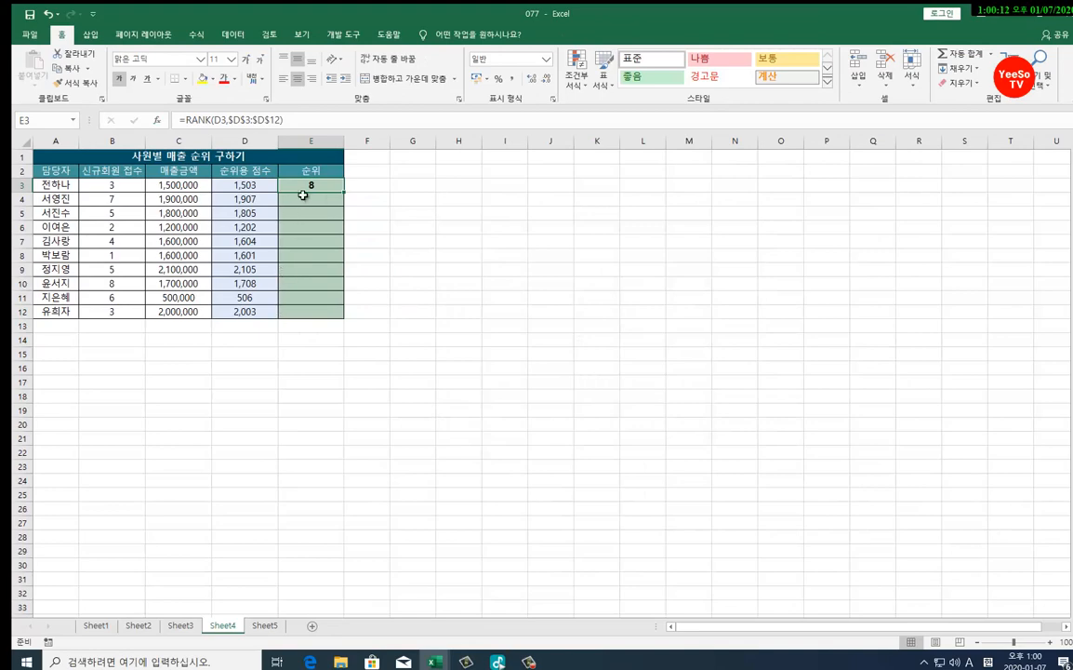
pyautogui.moveTo(343, 192); pyautogui.dragTo(343, 317)
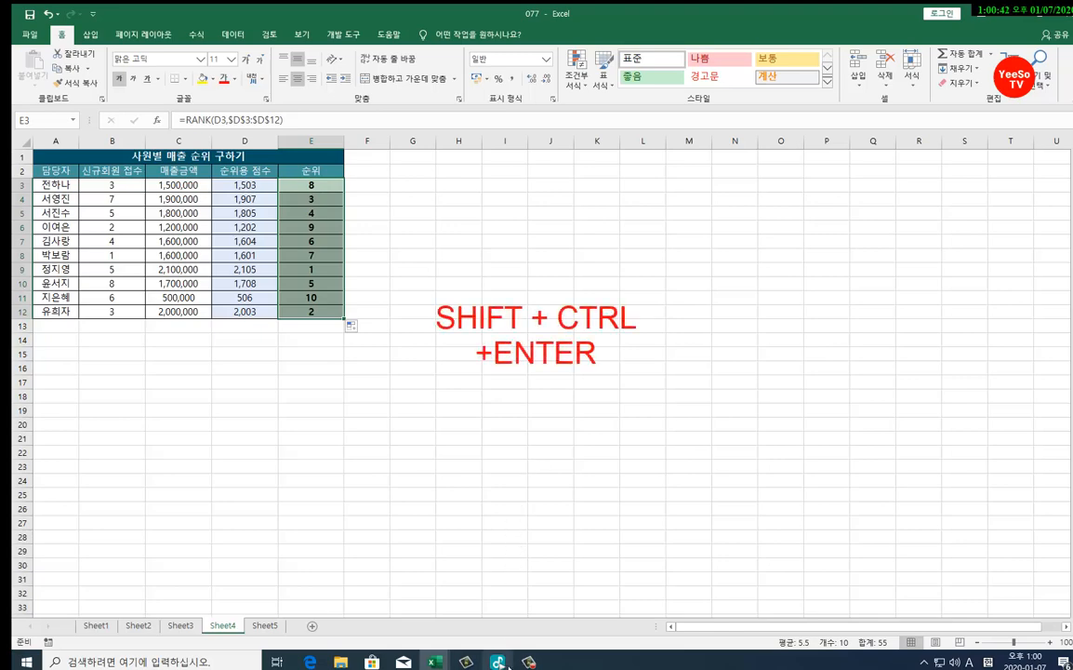
# Switch to workbook 001a and enter =C3:C12+D3:D12 as an array formula across the totals range E3:E12 on Sheet1.
pyautogui.moveTo(453, 656)
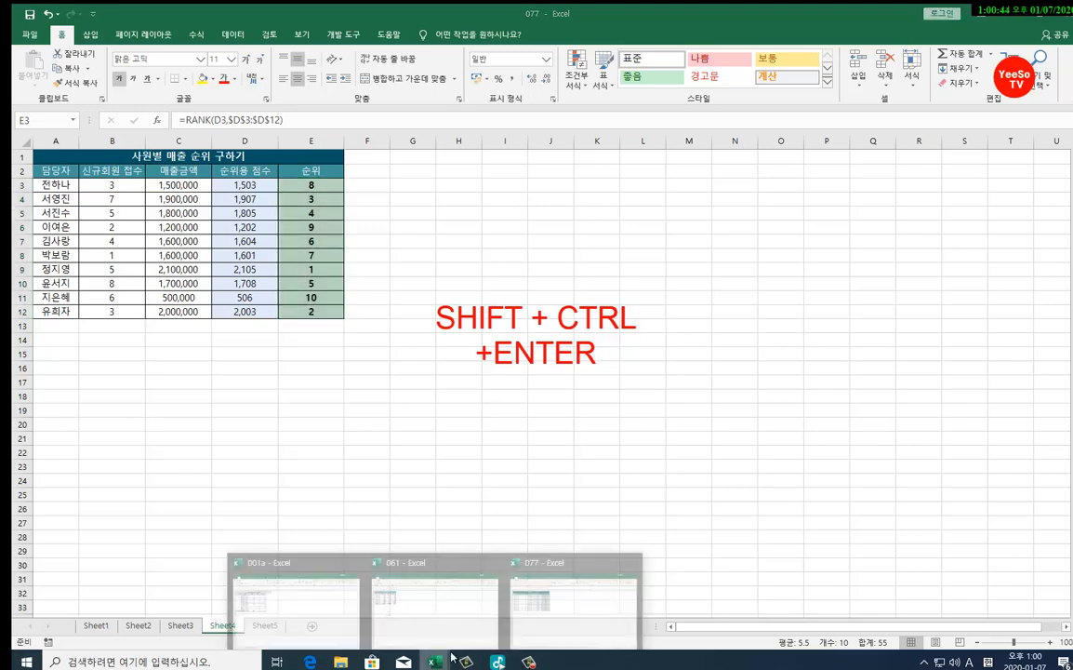
pyautogui.click(324, 595)
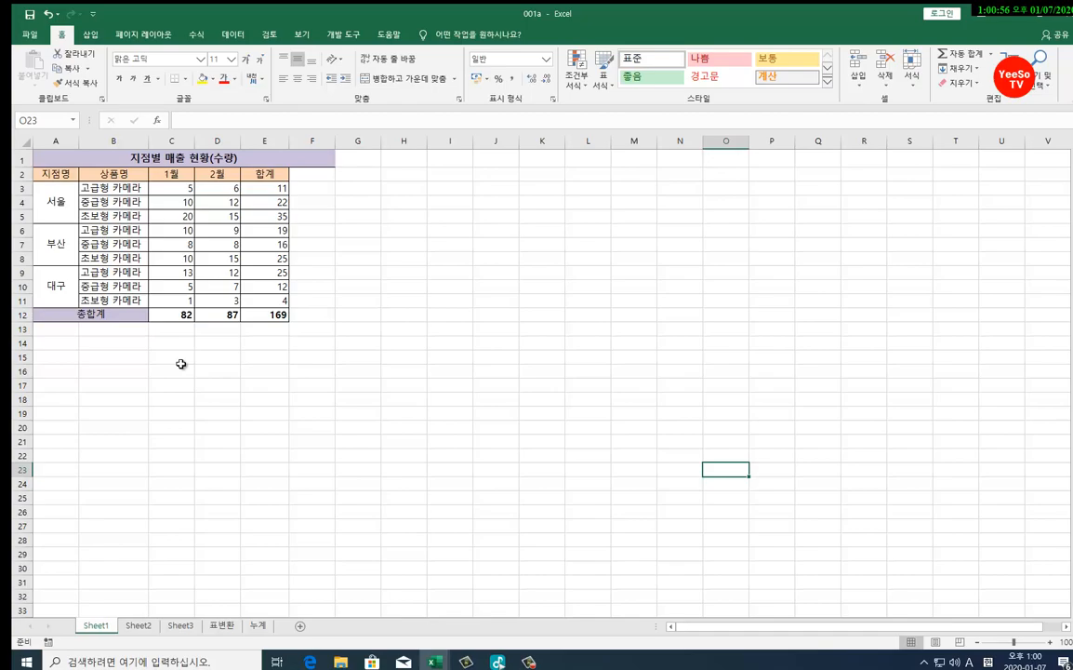
pyautogui.moveTo(263, 188); pyautogui.dragTo(268, 316)
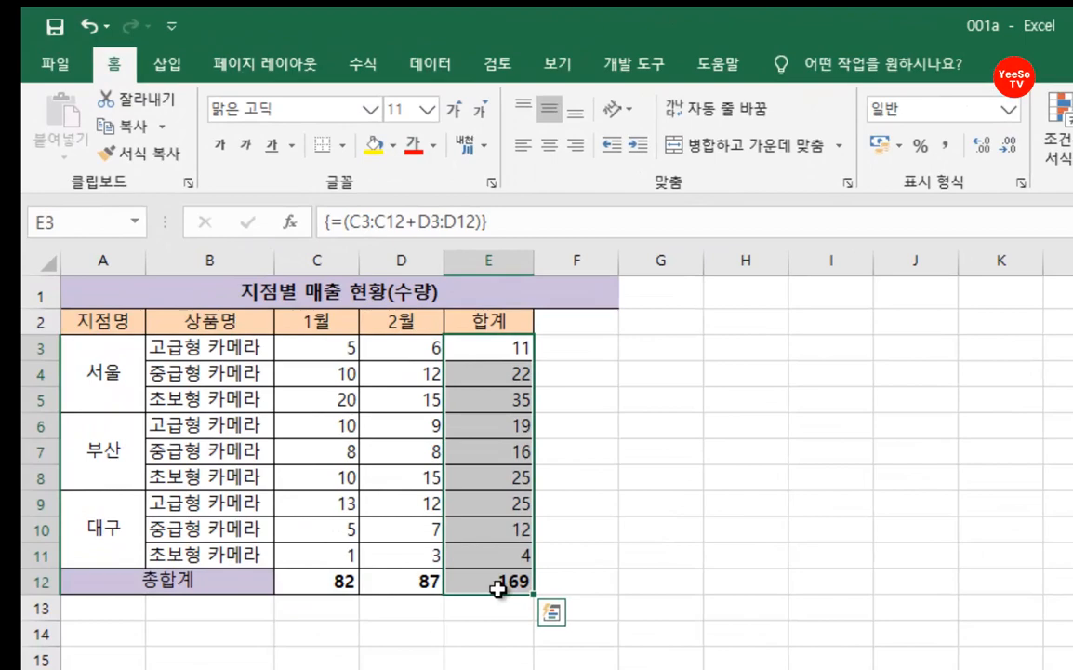
pyautogui.write('=')
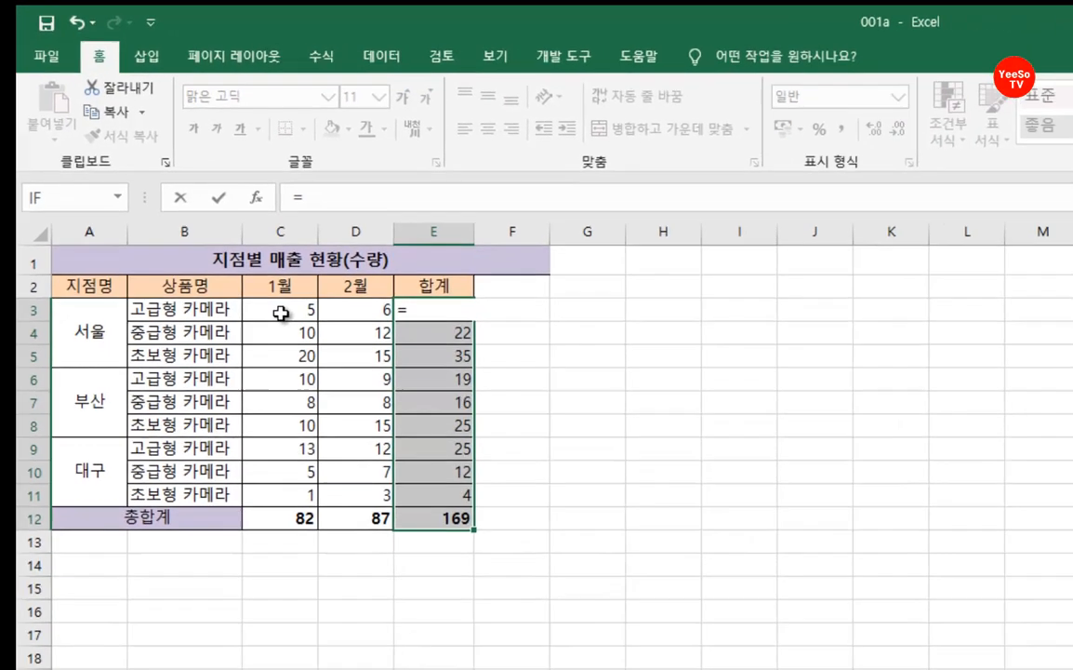
pyautogui.moveTo(316, 351); pyautogui.dragTo(316, 396)
pyautogui.moveTo(202, 262); pyautogui.dragTo(202, 378)
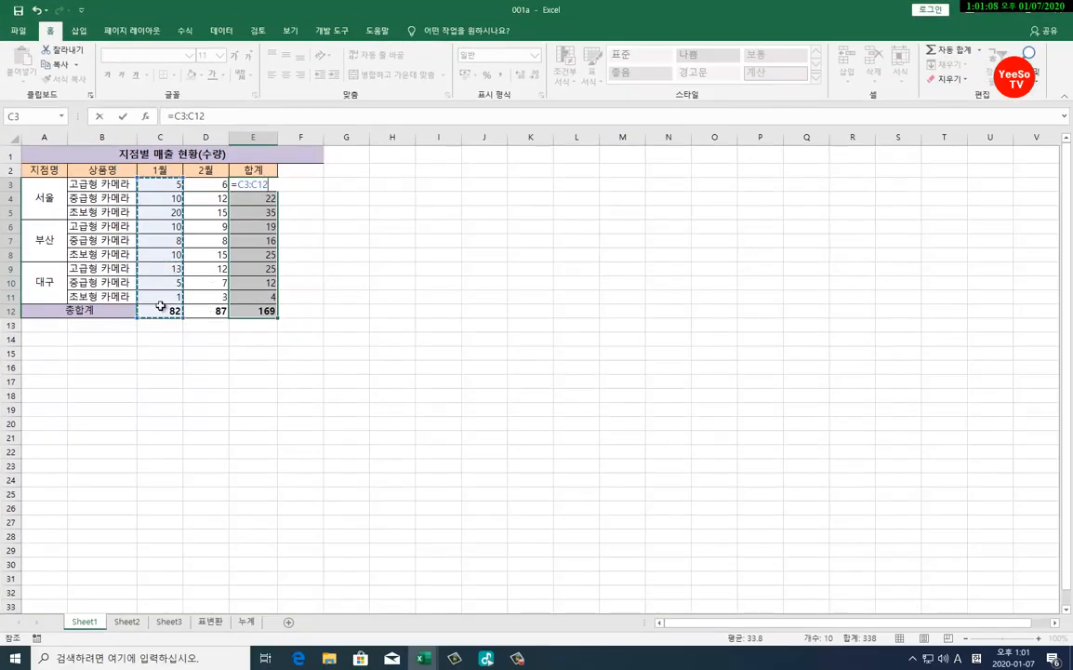
pyautogui.write('+')
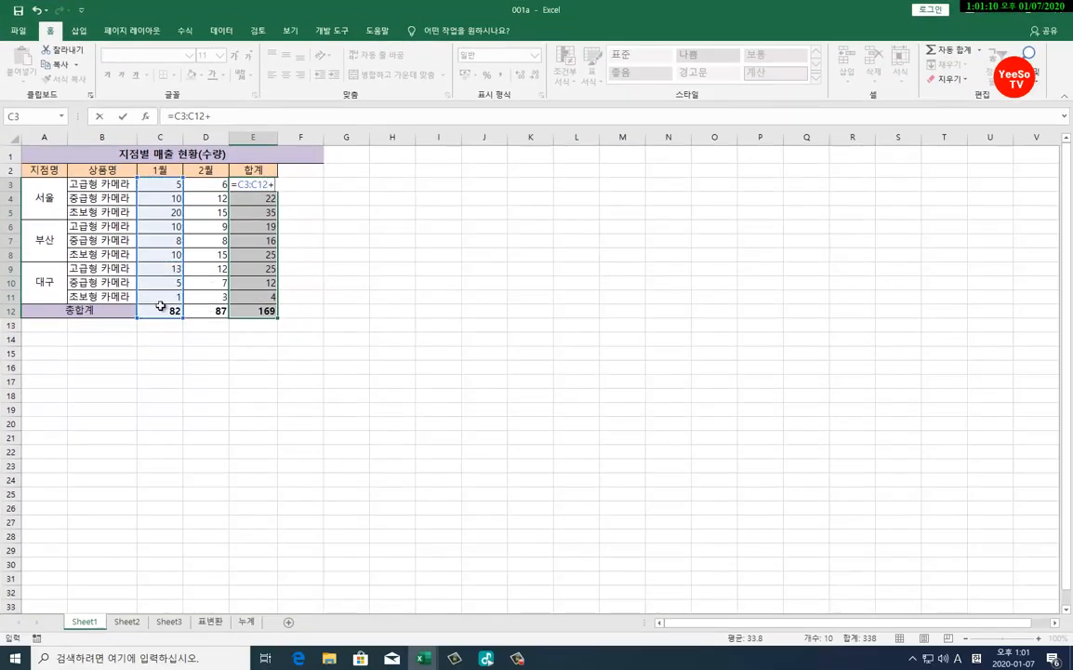
pyautogui.moveTo(196, 189); pyautogui.dragTo(198, 320)
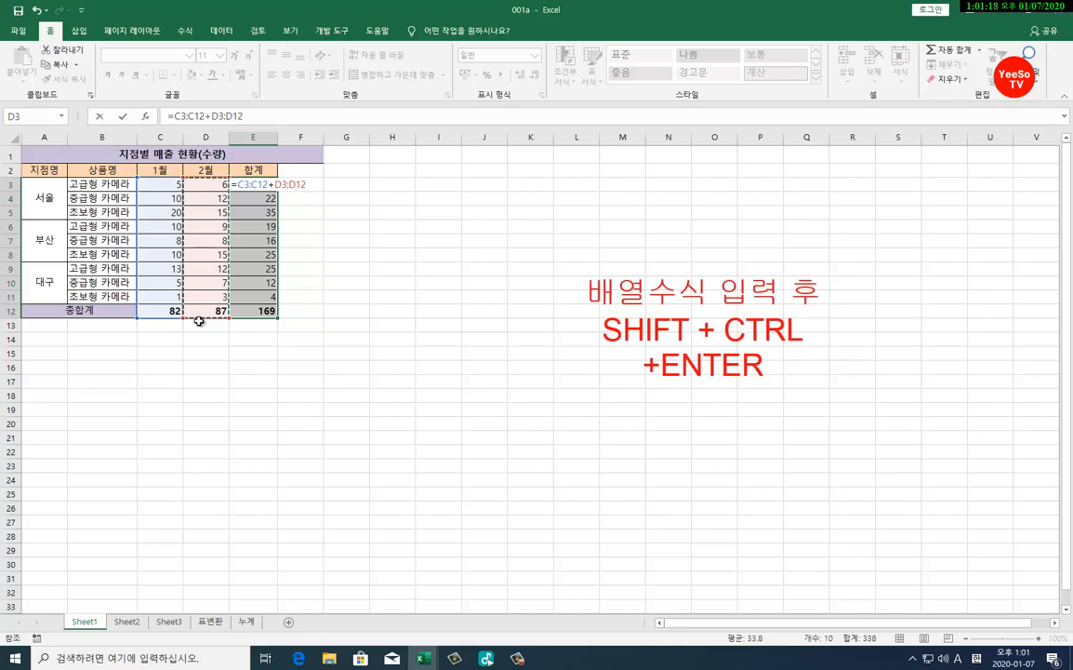
pyautogui.hotkey('ctrl', 'shift', 'Return')
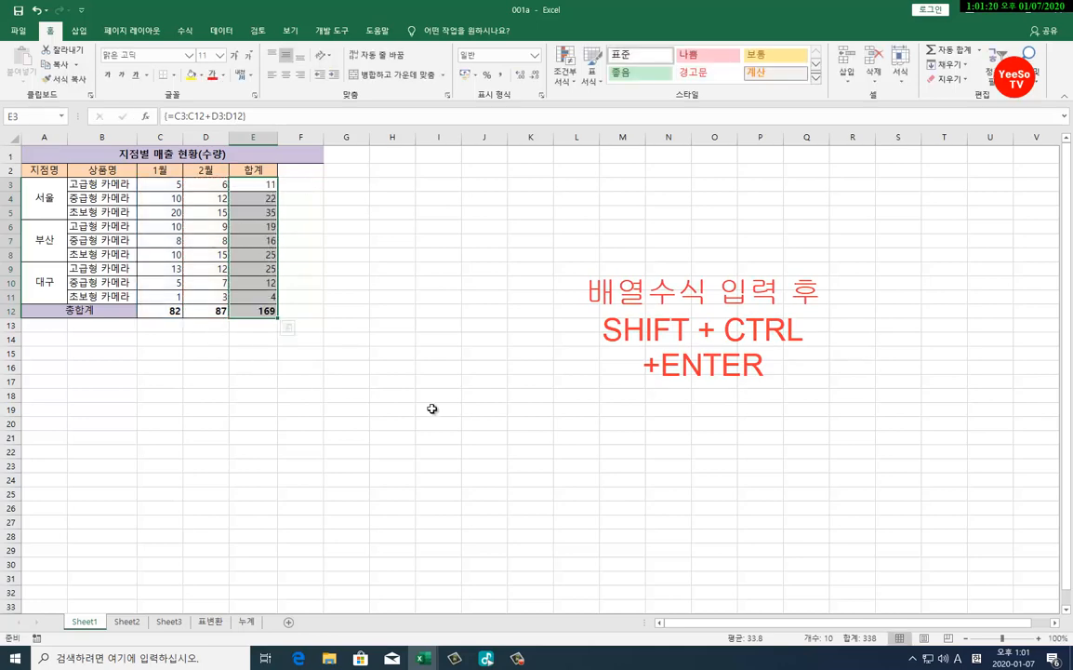